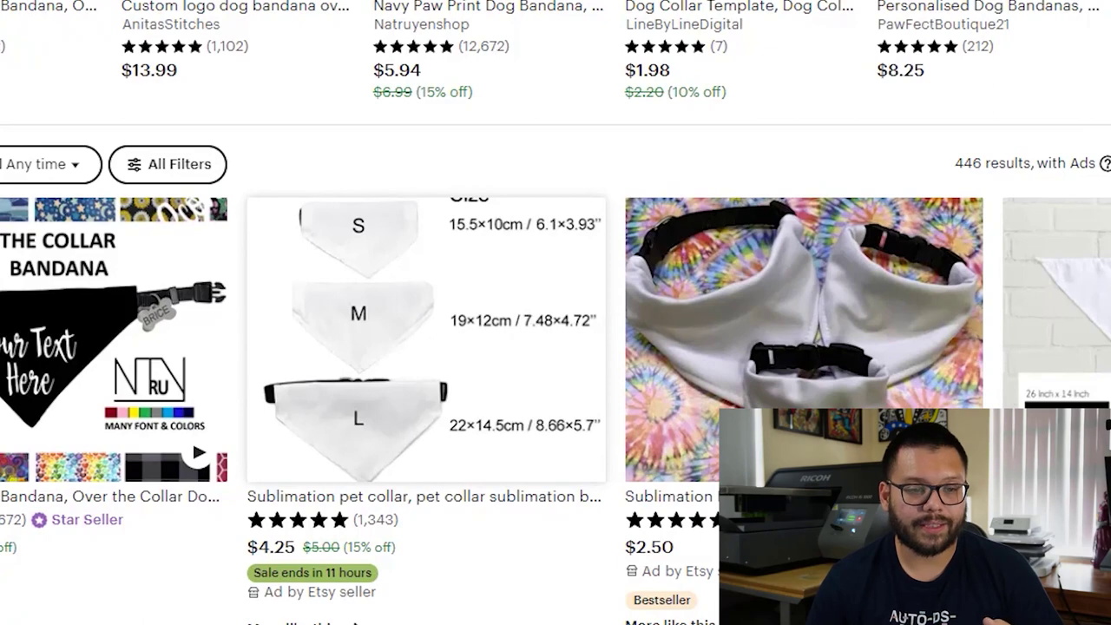
Open the $4.25 sublimation pet collar listing and pick MEDIUM after trying sold-out LARGE
{"action": "left_click", "coordinate": [342, 295]}
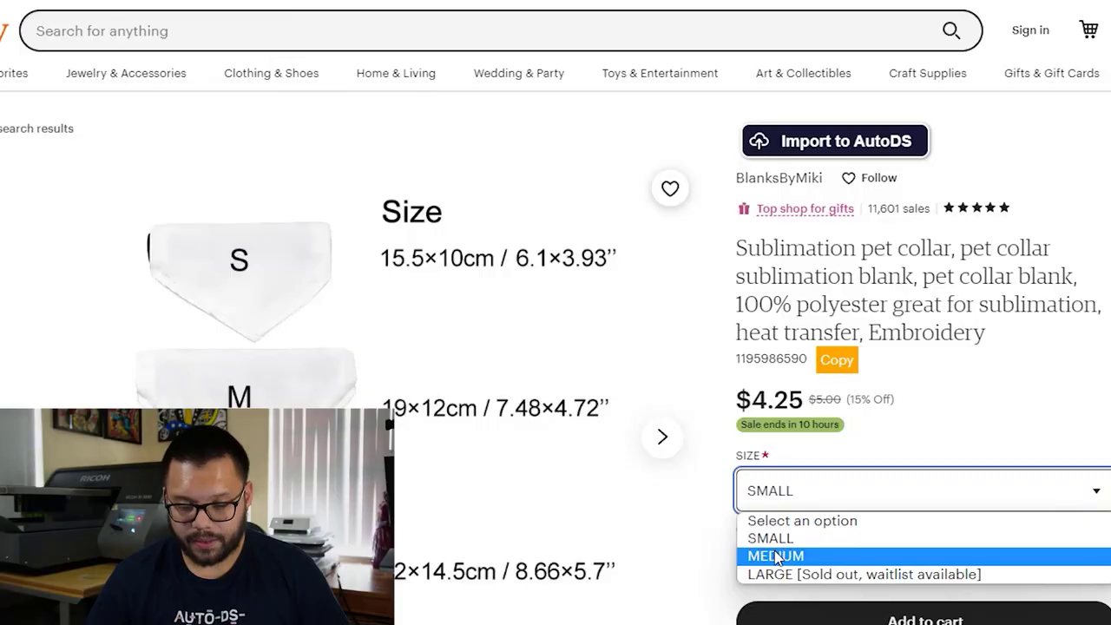
{"action": "left_click", "coordinate": [776, 556]}
{"action": "left_click", "coordinate": [769, 493]}
{"action": "left_click", "coordinate": [789, 574]}
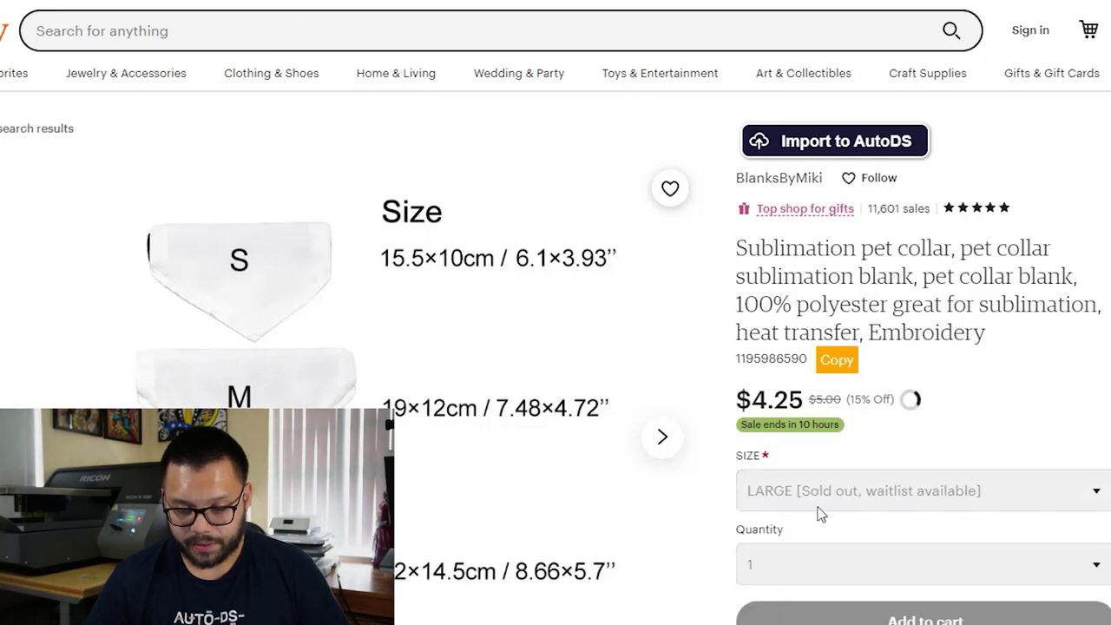
{"action": "left_click", "coordinate": [860, 494]}
{"action": "left_click", "coordinate": [836, 538]}
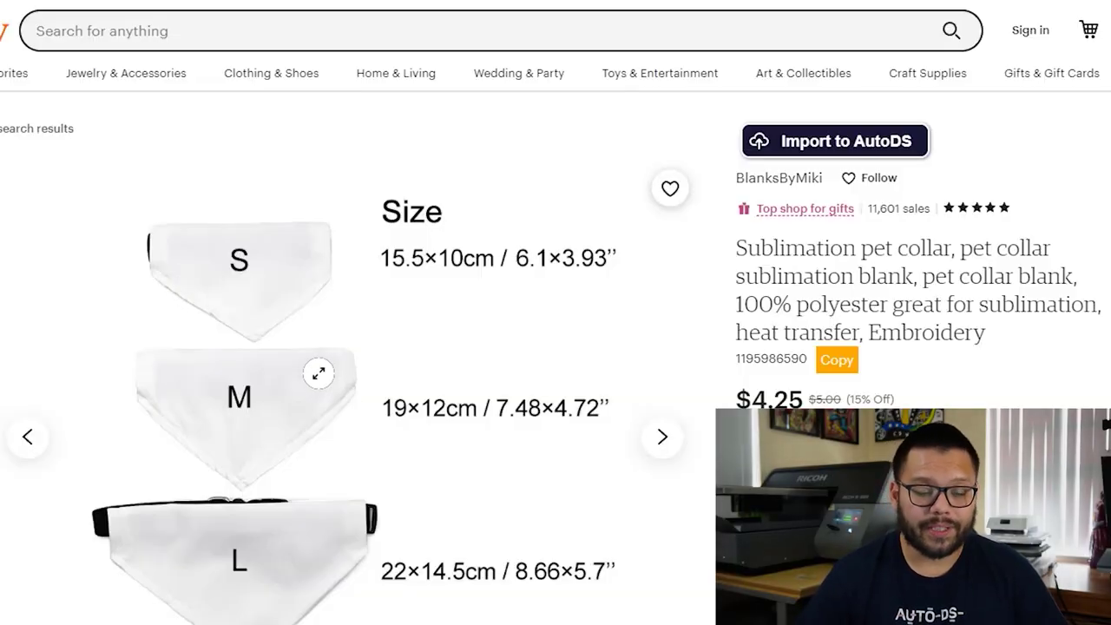
Search the collar photo with Google Lens and scroll to its Visual matches
{"action": "right_click", "coordinate": [318, 375]}
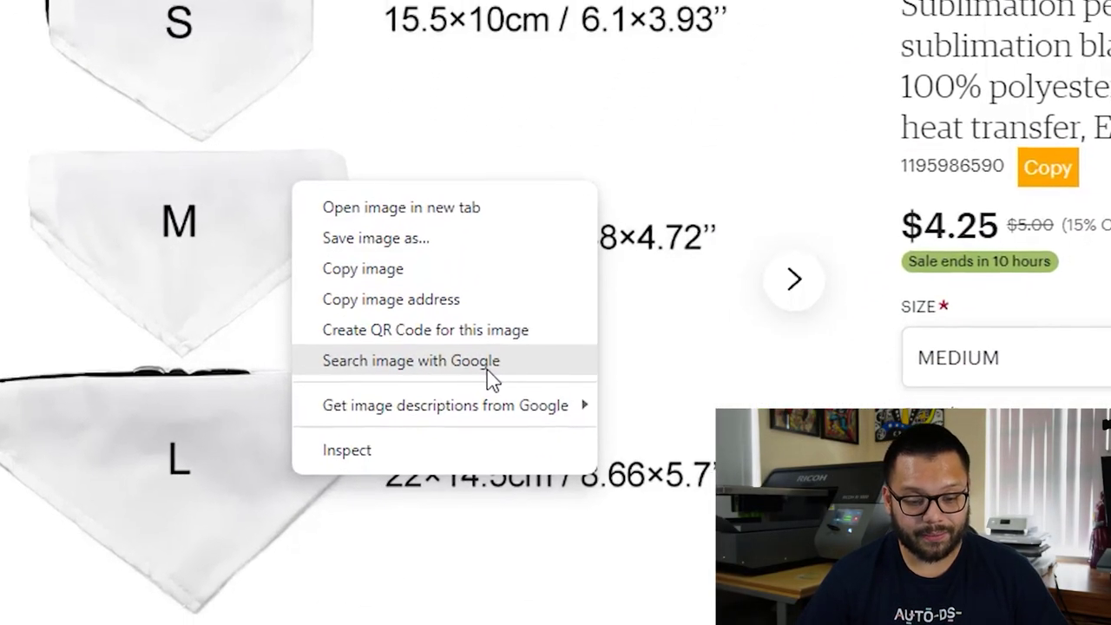
{"action": "left_click", "coordinate": [491, 375]}
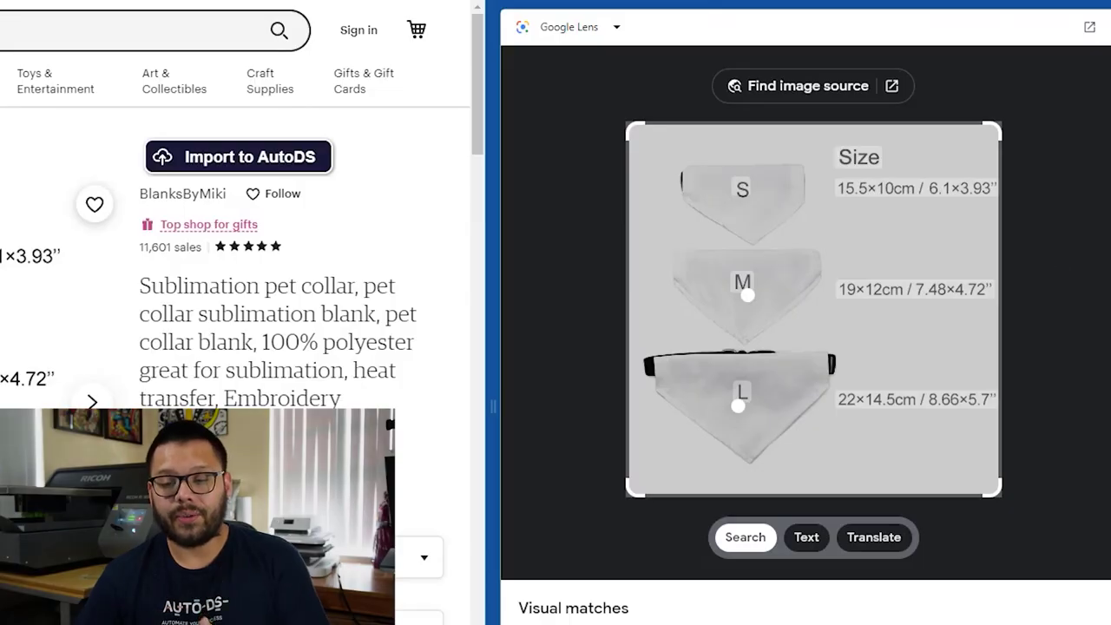
{"action": "scroll", "coordinate": [888, 585], "scroll_direction": "down", "scroll_amount": 5}
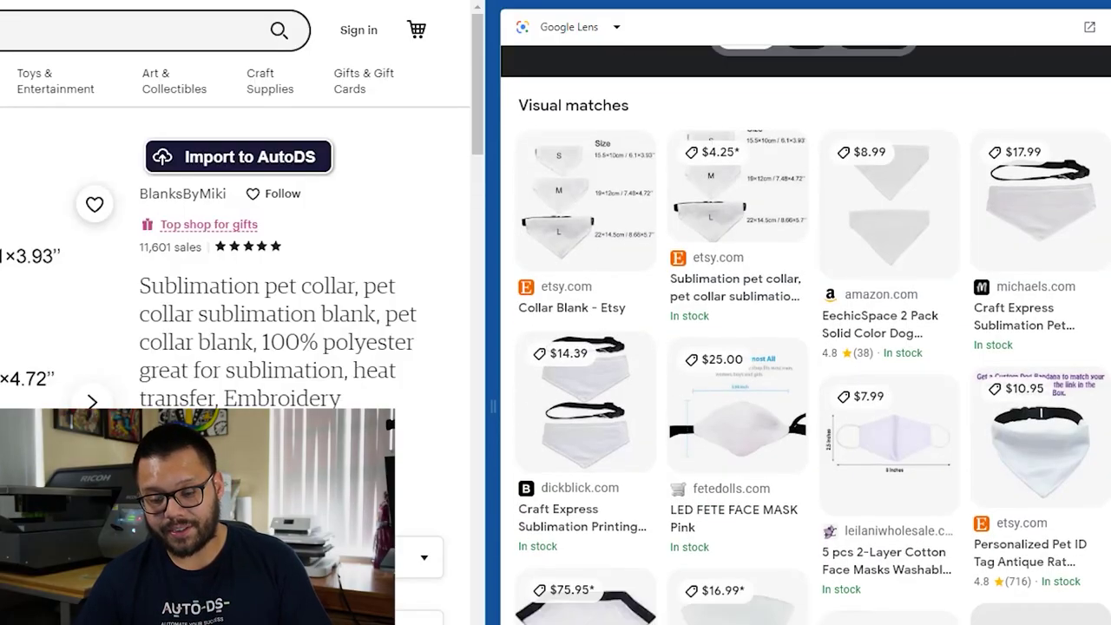
{"action": "scroll", "coordinate": [885, 598], "scroll_direction": "down", "scroll_amount": 8}
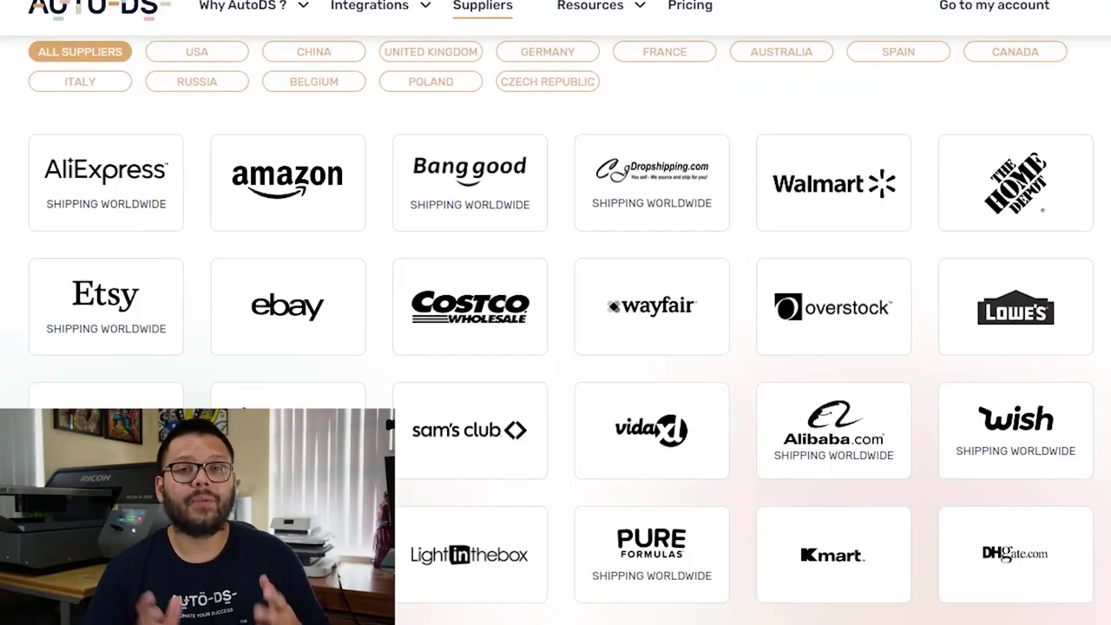
{"action": "scroll", "coordinate": [555, 330], "scroll_direction": "down", "scroll_amount": 1}
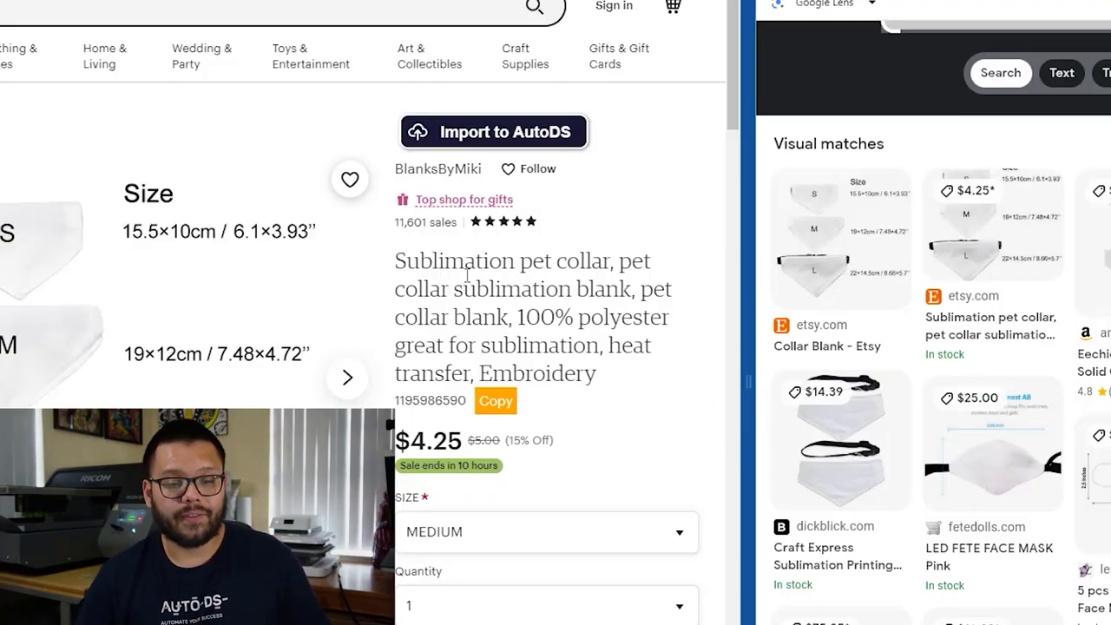
Search Google for the listing title and scroll Lens matches to the AliExpress 10-pack at $24.60
{"action": "left_click_drag", "start_coordinate": [396, 257], "coordinate": [503, 341]}
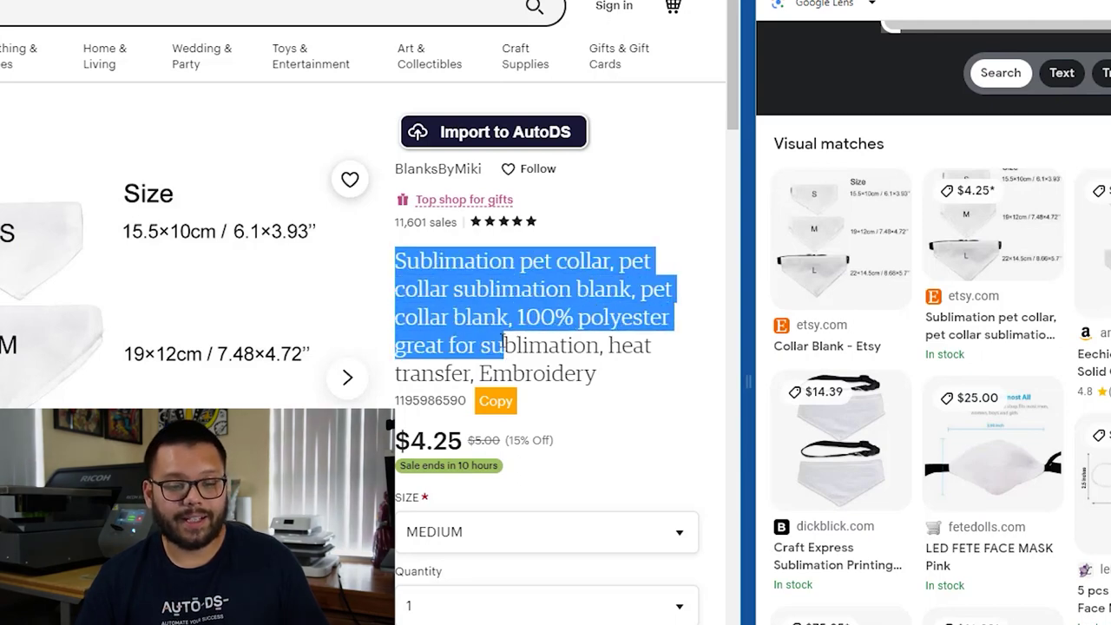
{"action": "right_click", "coordinate": [475, 272]}
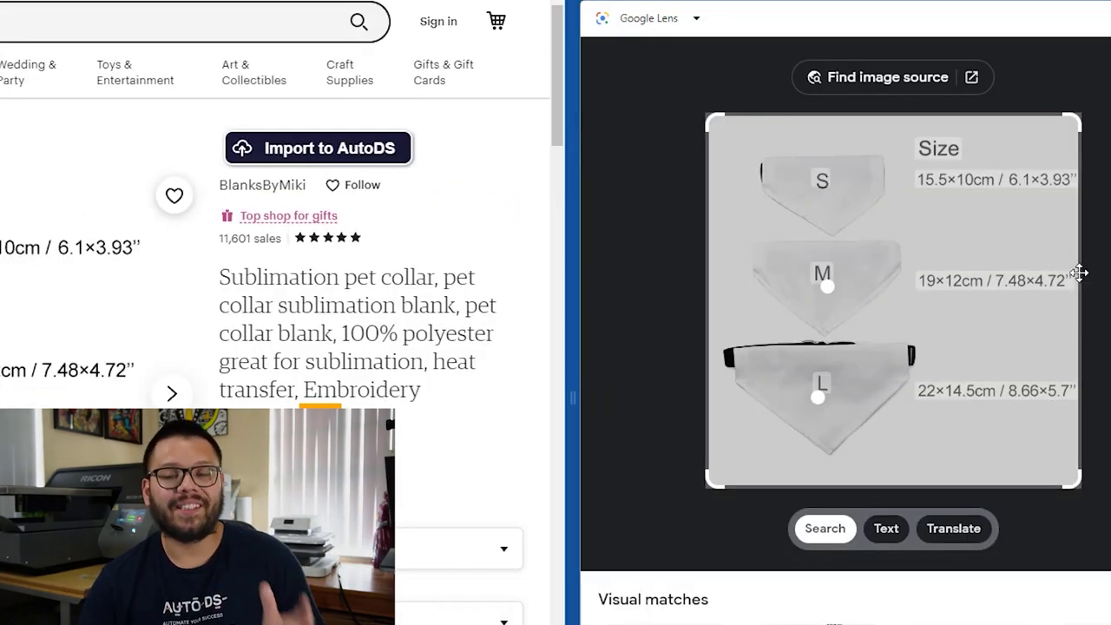
{"action": "scroll", "coordinate": [1081, 373], "scroll_direction": "down", "scroll_amount": 3}
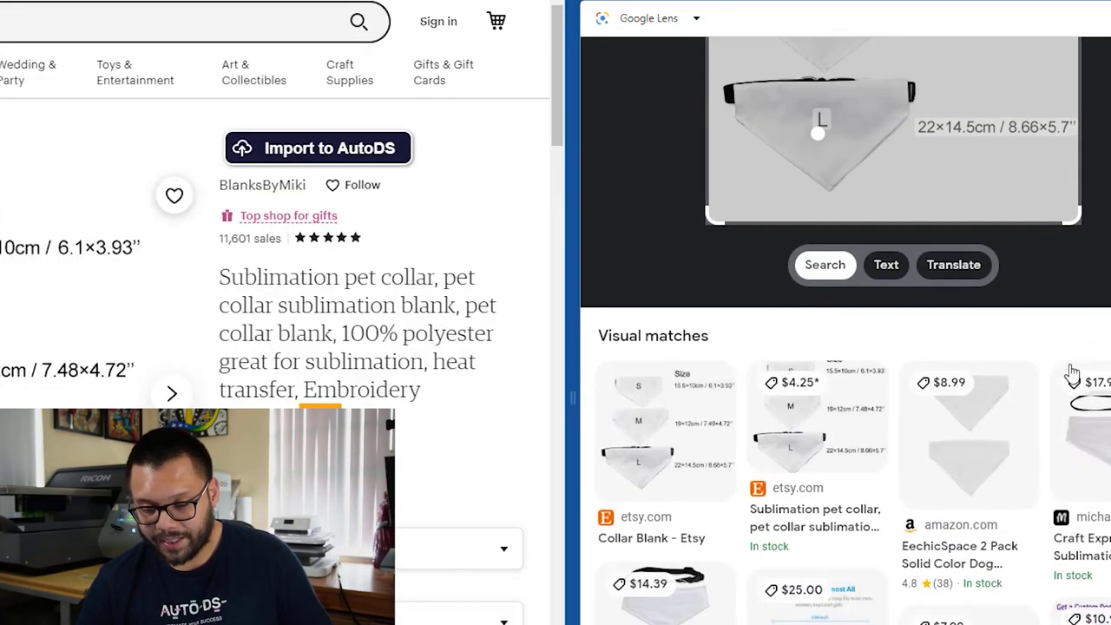
{"action": "scroll", "coordinate": [1073, 372], "scroll_direction": "down", "scroll_amount": 1}
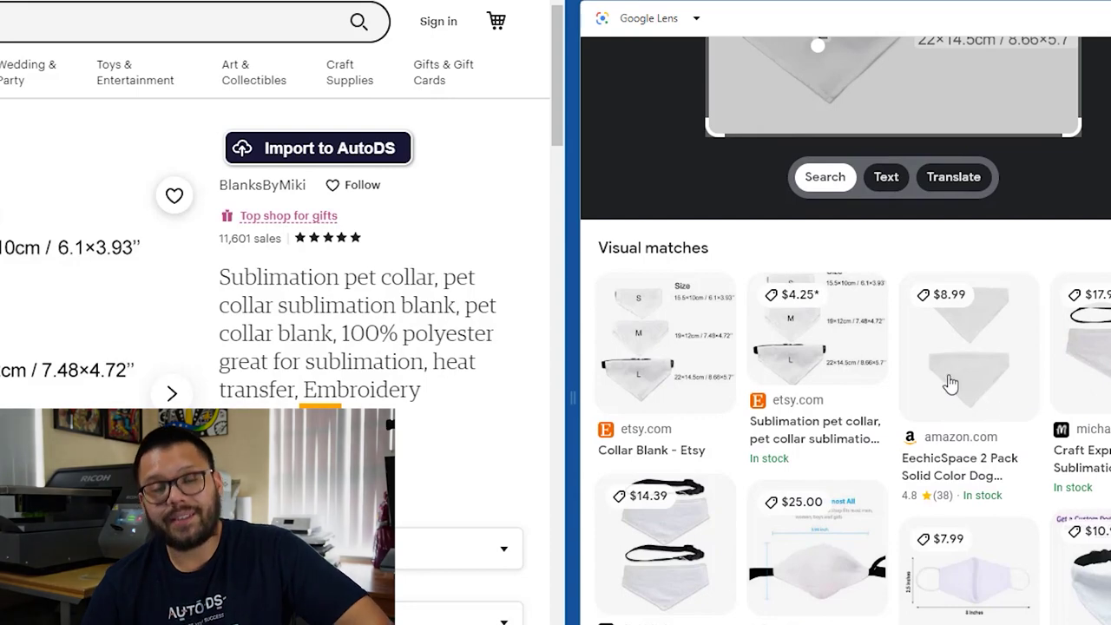
{"action": "scroll", "coordinate": [969, 394], "scroll_direction": "down", "scroll_amount": 1}
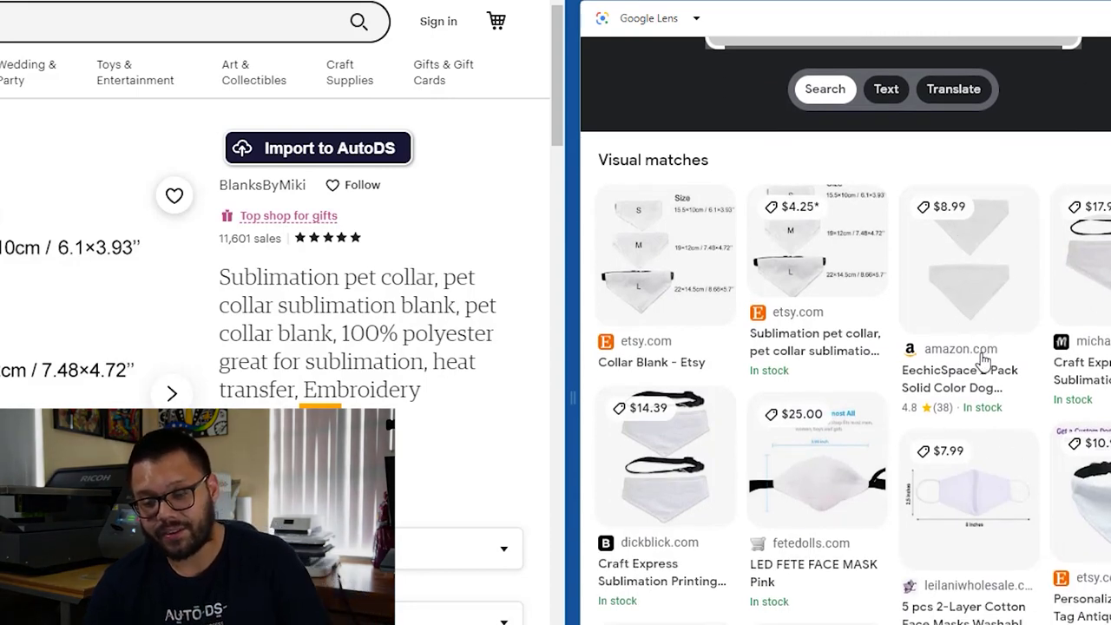
{"action": "scroll", "coordinate": [984, 359], "scroll_direction": "down", "scroll_amount": 1}
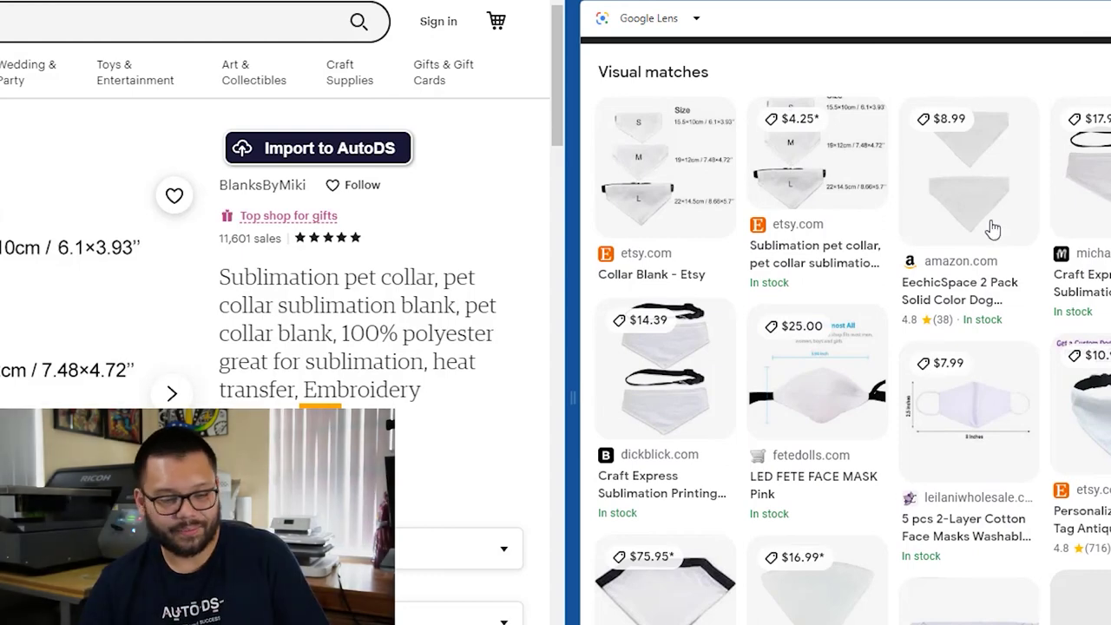
{"action": "scroll", "coordinate": [905, 340], "scroll_direction": "down", "scroll_amount": 8}
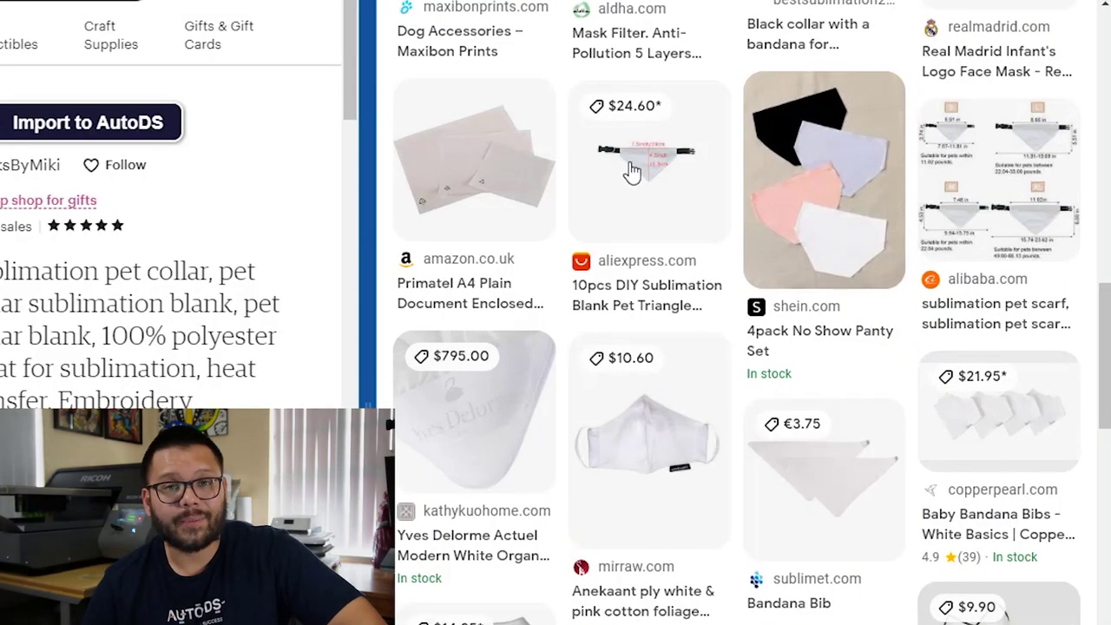
Open the AliExpress triangle bandana lot, then back on Etsy copy the $4.25 price
{"action": "left_click", "coordinate": [690, 186]}
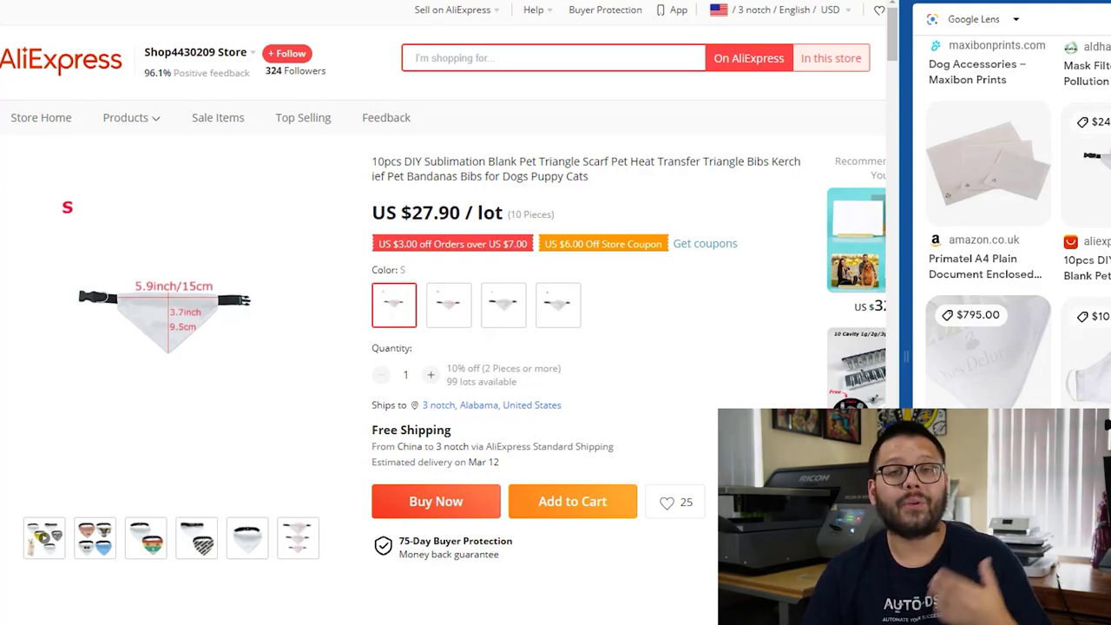
{"action": "key", "text": "ctrl+w"}
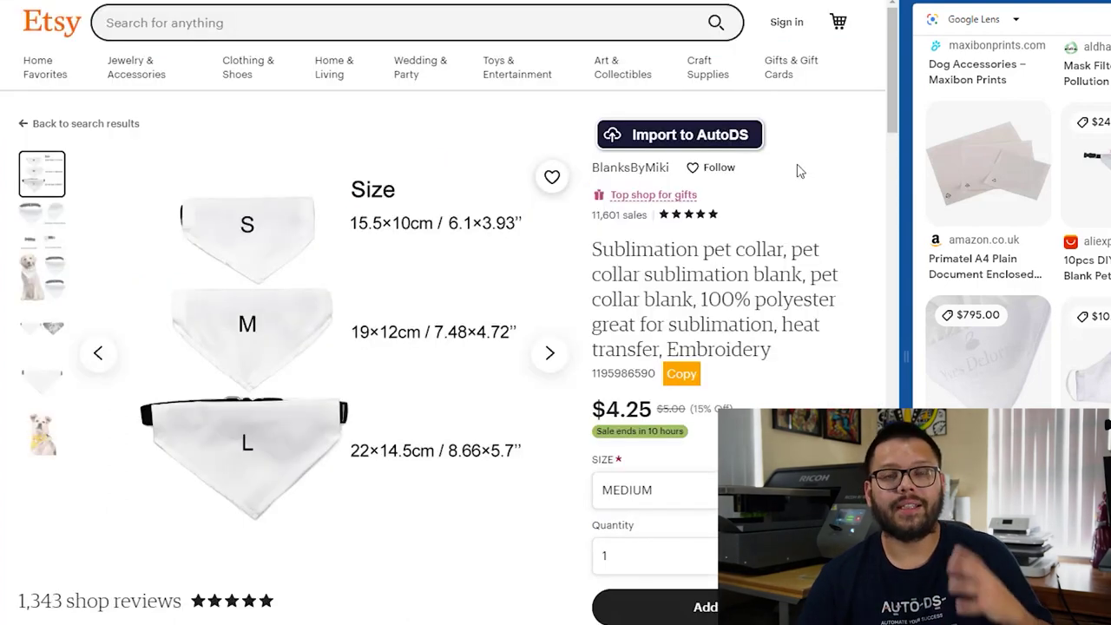
{"action": "scroll", "coordinate": [762, 254], "scroll_direction": "down", "scroll_amount": 3}
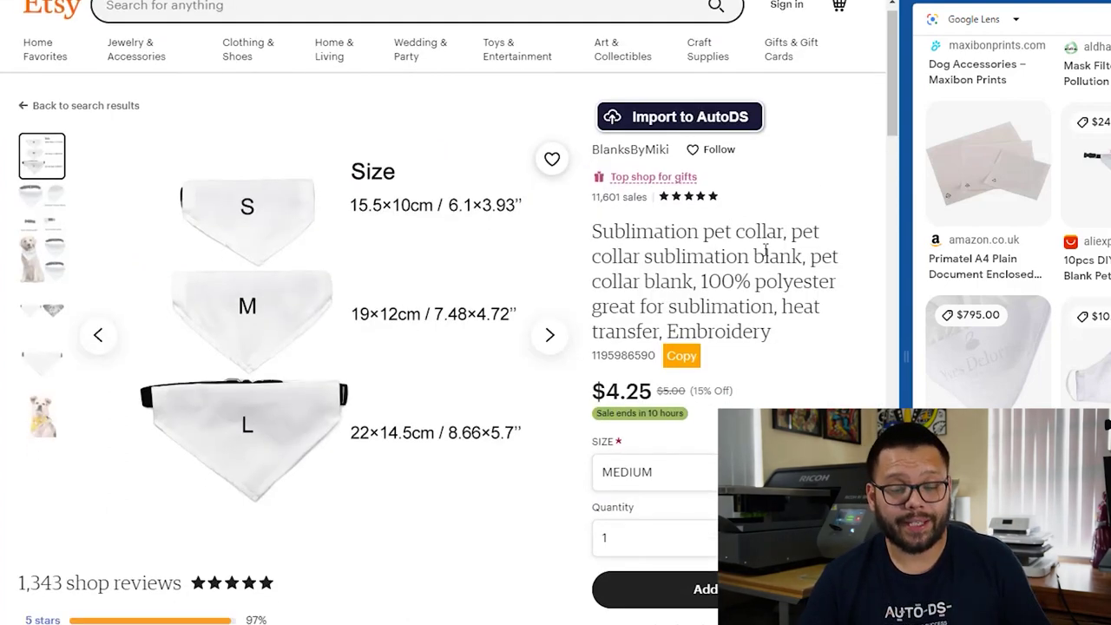
{"action": "left_click_drag", "start_coordinate": [605, 252], "coordinate": [653, 251]}
{"action": "scroll", "coordinate": [786, 223], "scroll_direction": "down", "scroll_amount": 4}
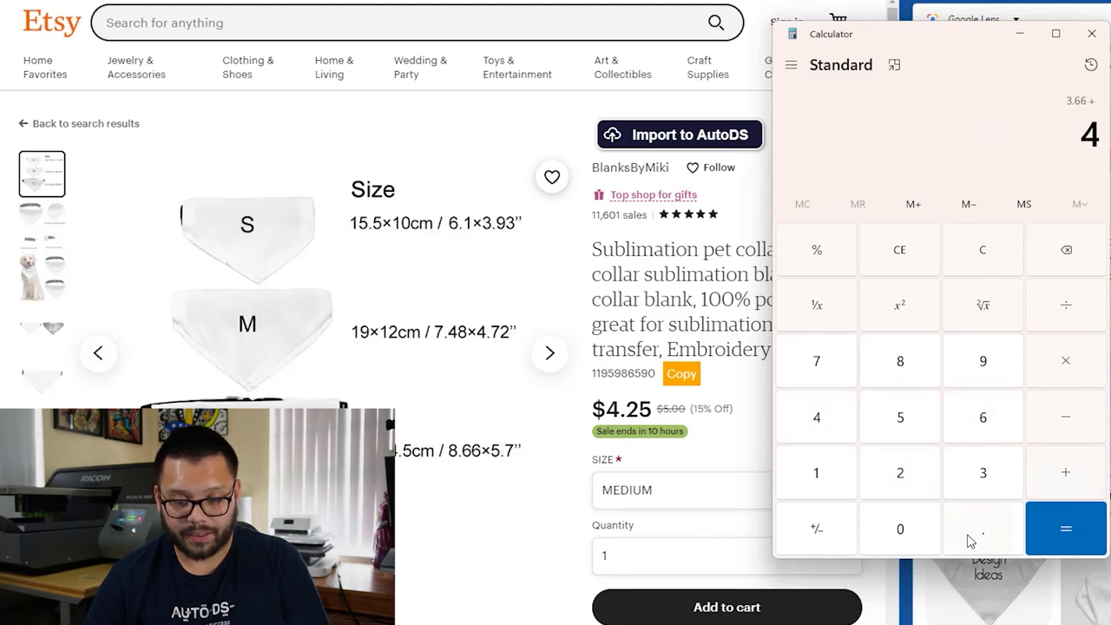
Add 3.66 and 4.25 in Calculator
{"action": "left_click", "coordinate": [898, 475]}
{"action": "left_click", "coordinate": [900, 417]}
{"action": "left_click", "coordinate": [1066, 531]}
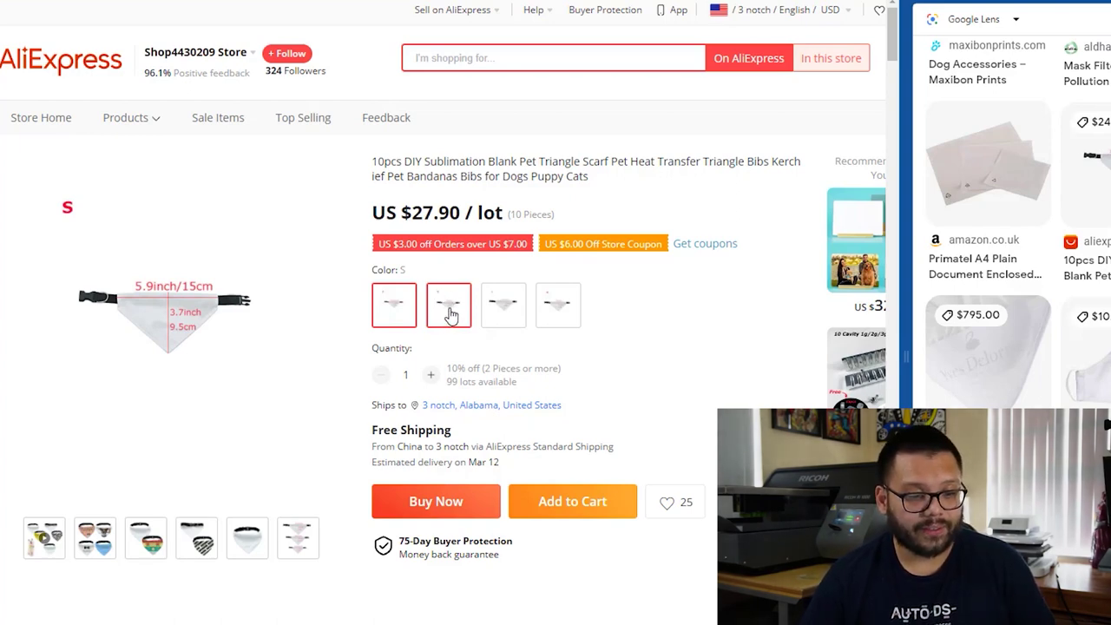
Compare the swatch prices and choose the XL (11 x 6.7 inch) lot at US $29.50
{"action": "left_click", "coordinate": [449, 313]}
{"action": "left_click", "coordinate": [506, 314]}
{"action": "left_click", "coordinate": [548, 314]}
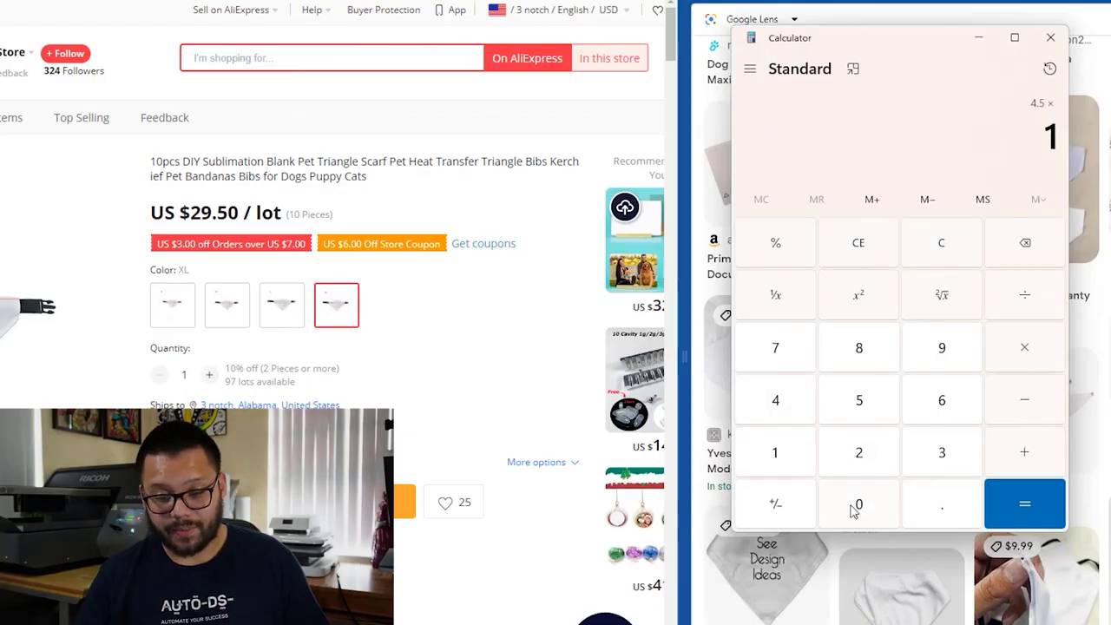
In Calculator, multiply 4.5 by 10, then subtract 29.5 from 45 to get 15.5
{"action": "left_click", "coordinate": [855, 507]}
{"action": "left_click", "coordinate": [1033, 501]}
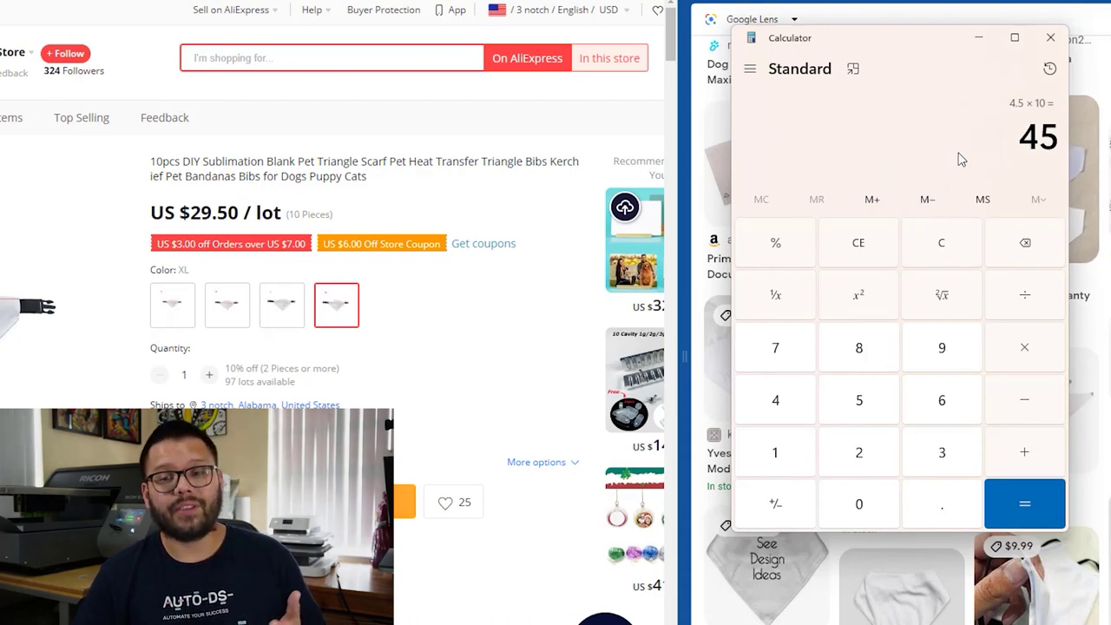
{"action": "left_click", "coordinate": [264, 33]}
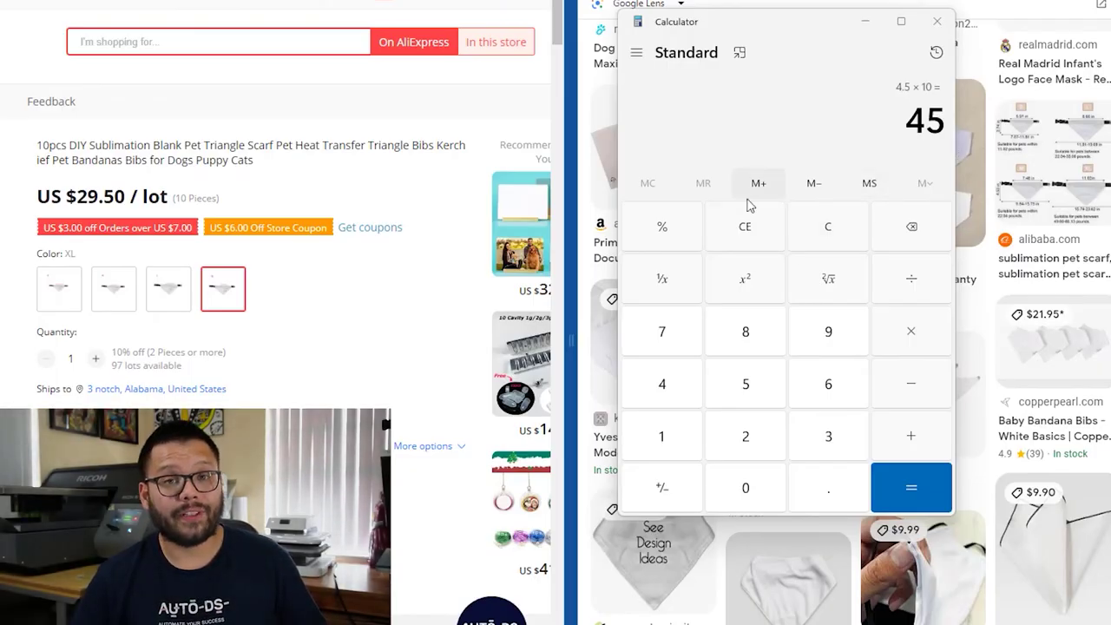
{"action": "left_click", "coordinate": [918, 398]}
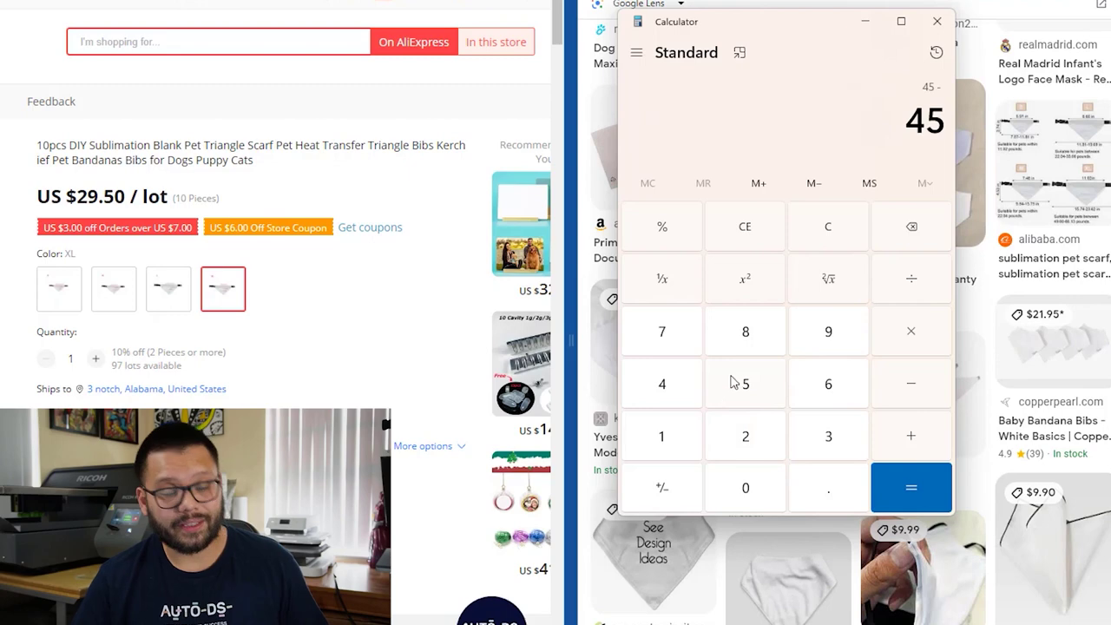
{"action": "type", "text": ".5"}
{"action": "key", "text": "Return"}
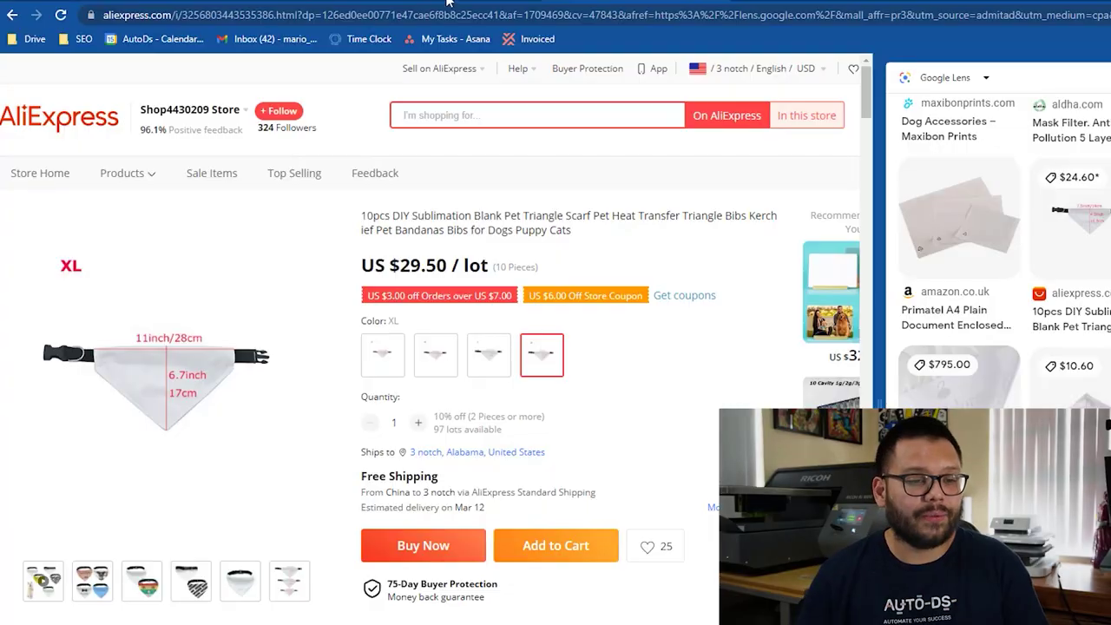
Go to platform.autods.com in Chrome
{"action": "left_click", "coordinate": [440, 17]}
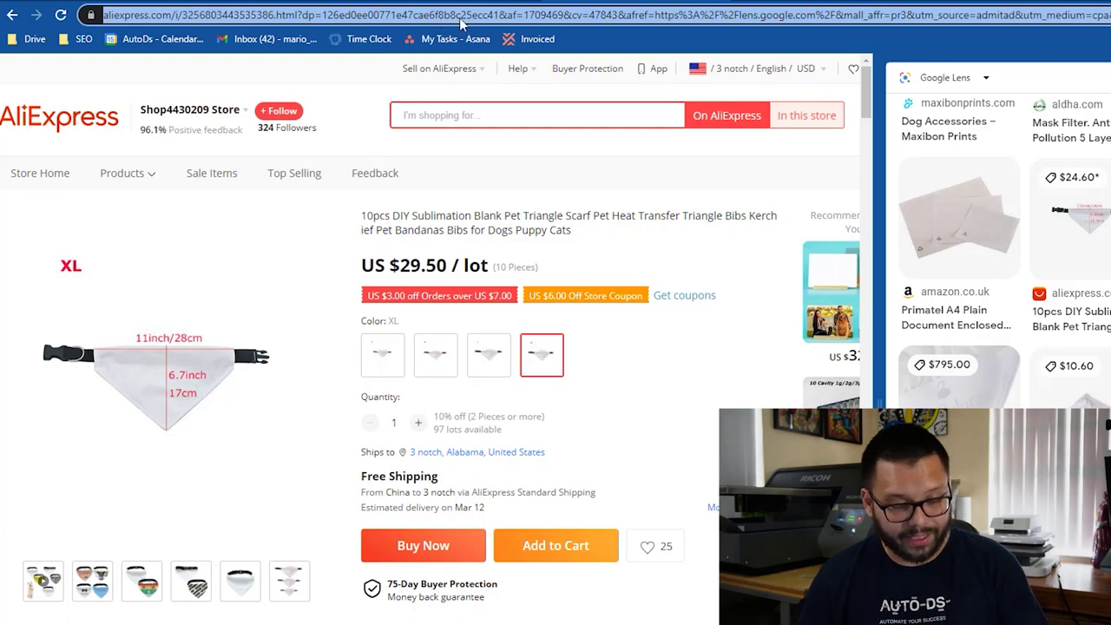
{"action": "type", "text": "pla"}
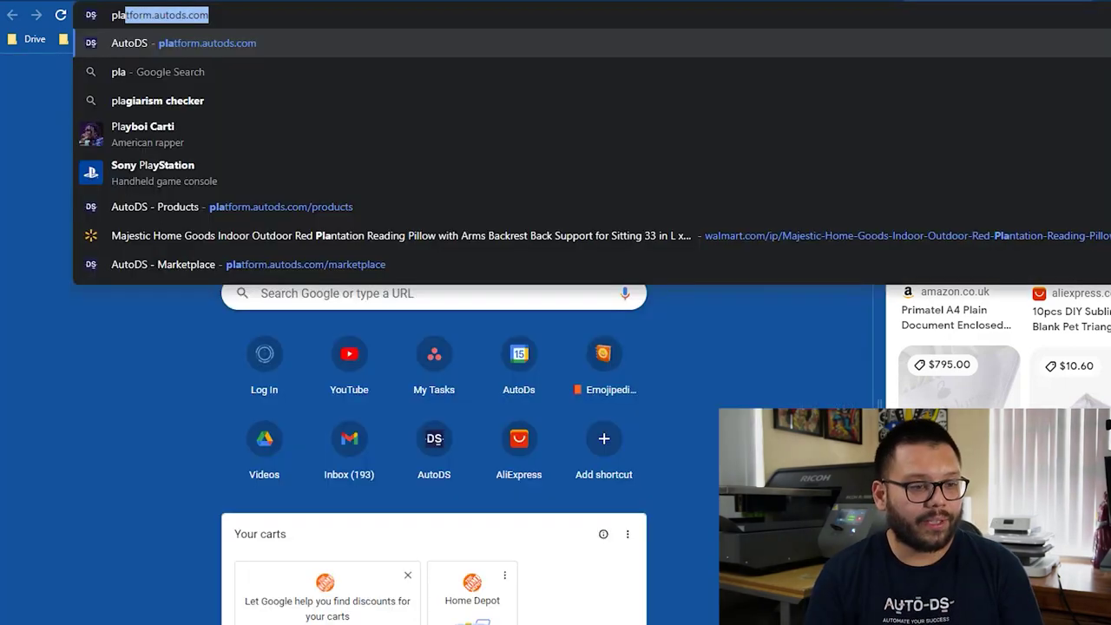
{"action": "key", "text": "Return"}
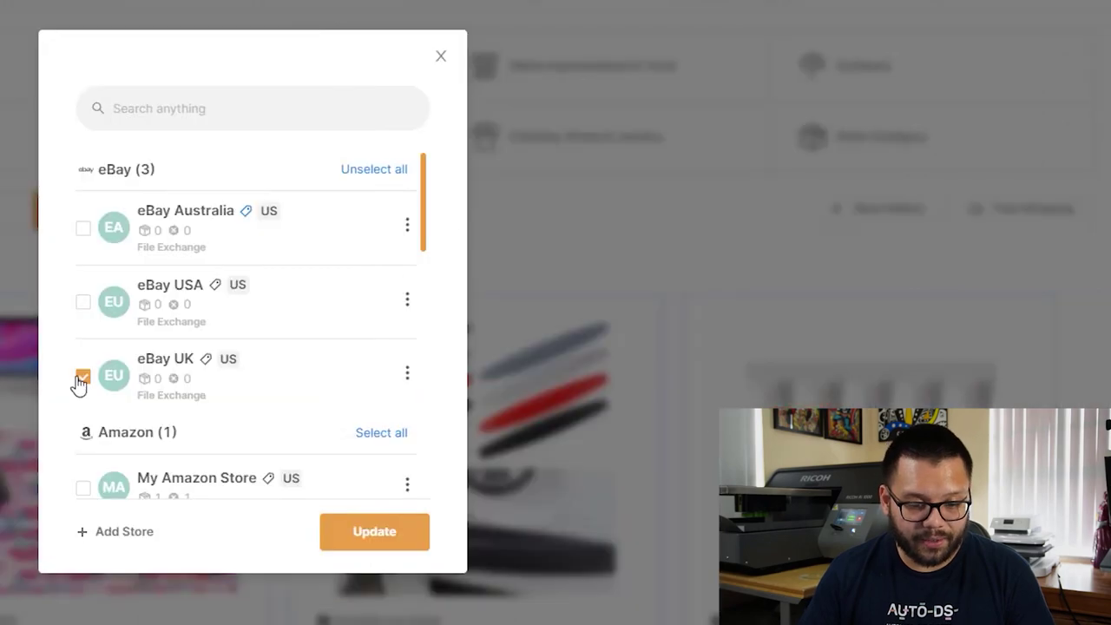
Untick the eBay stores, tick My eCommerce Store and update the store selection
{"action": "left_click", "coordinate": [350, 375]}
{"action": "scroll", "coordinate": [352, 335], "scroll_direction": "down", "scroll_amount": 3}
{"action": "left_click", "coordinate": [83, 316]}
{"action": "left_click", "coordinate": [371, 536]}
Import the pasted AliExpress URL as a Single Product and open it with Edit Now
{"action": "left_click", "coordinate": [52, 102]}
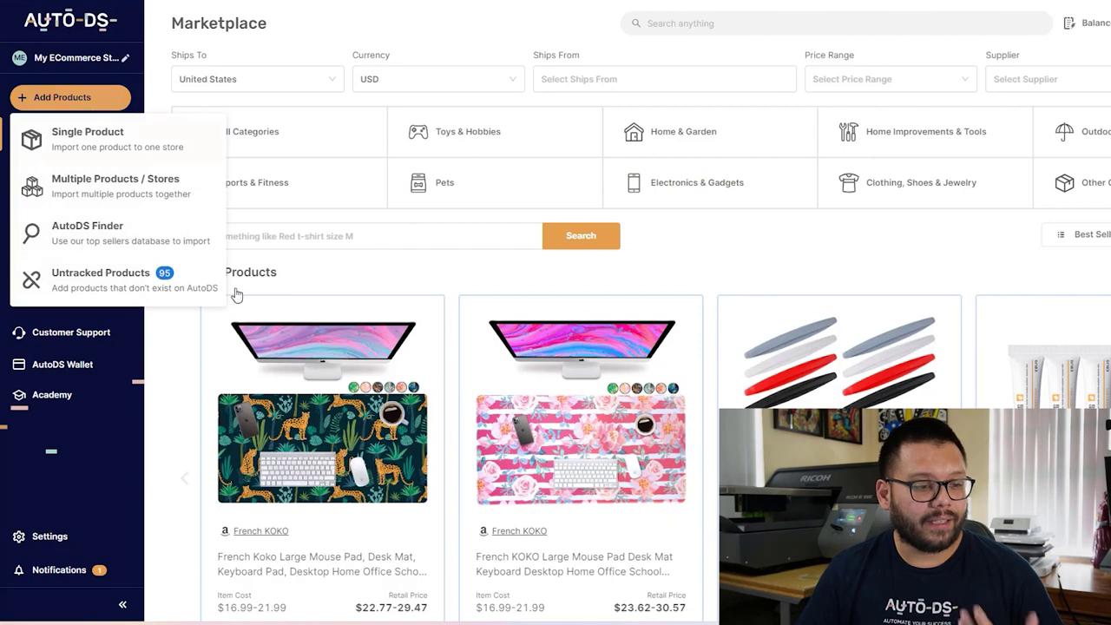
{"action": "left_click", "coordinate": [80, 140]}
{"action": "left_click", "coordinate": [460, 302]}
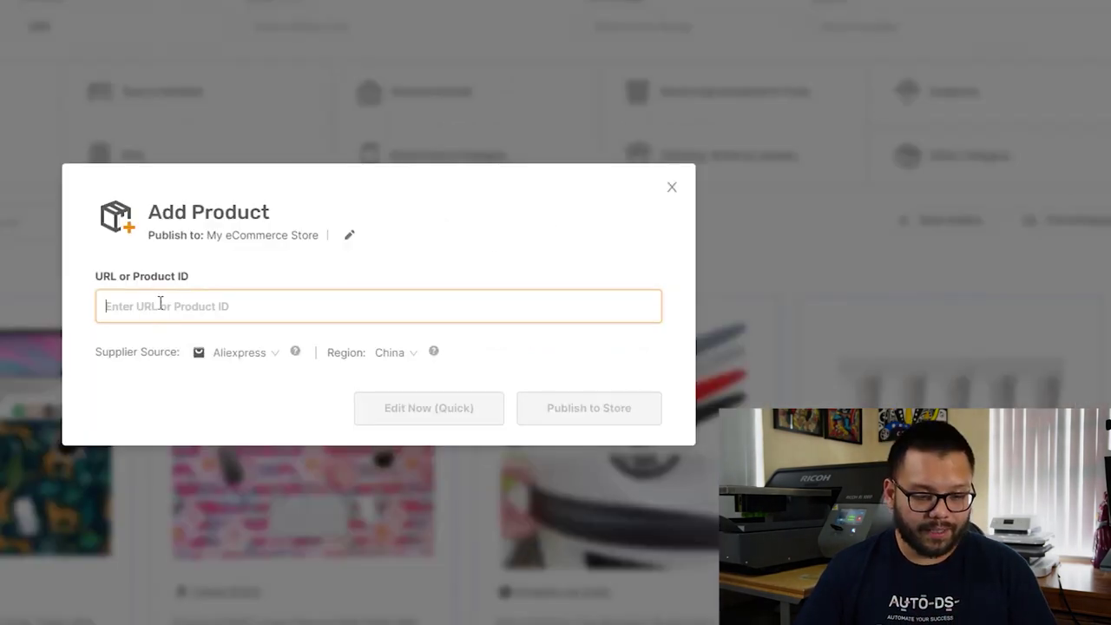
{"action": "key", "text": "ctrl+v"}
{"action": "left_click", "coordinate": [422, 420]}
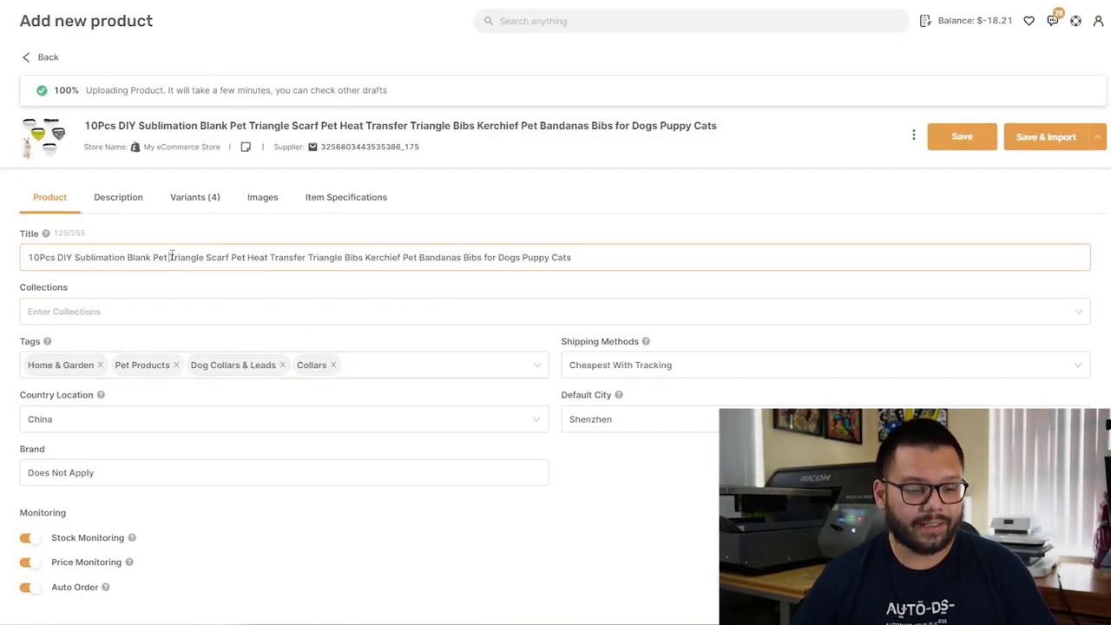
Check the title, Collections, Cheapest With Tracking shipping, Default City and Country fields, then view Description
{"action": "triple_click", "coordinate": [568, 256]}
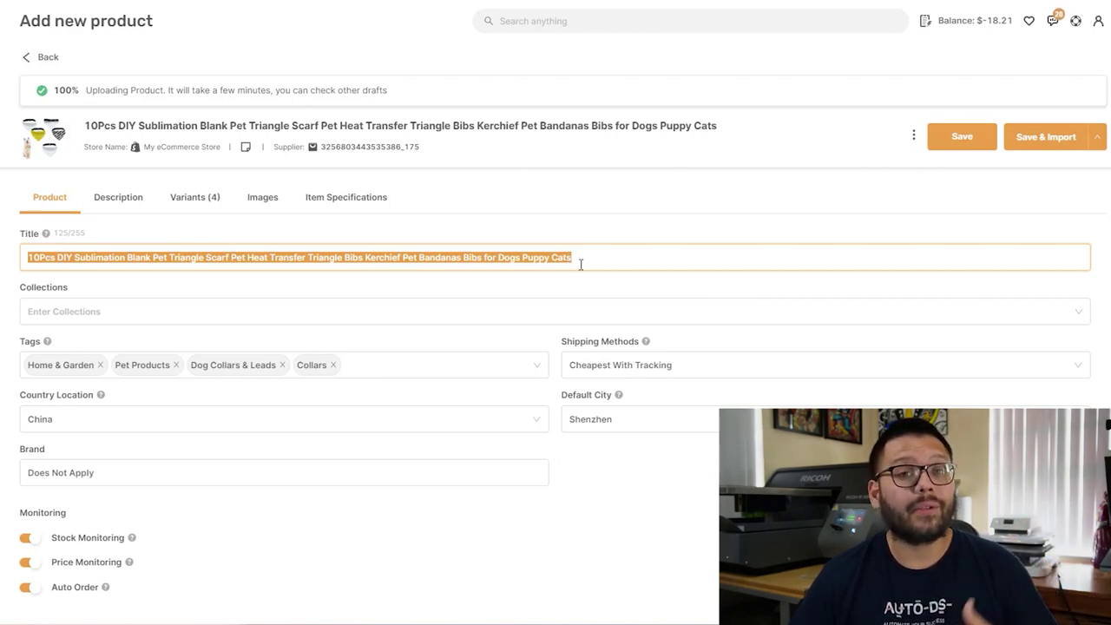
{"action": "left_click", "coordinate": [167, 320]}
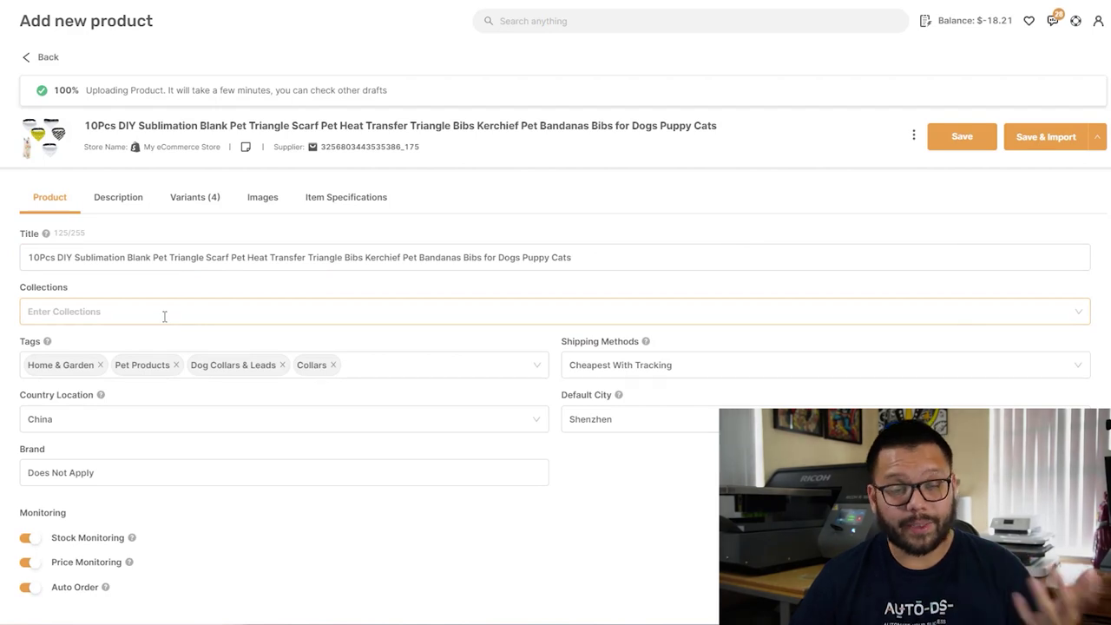
{"action": "left_click", "coordinate": [632, 369]}
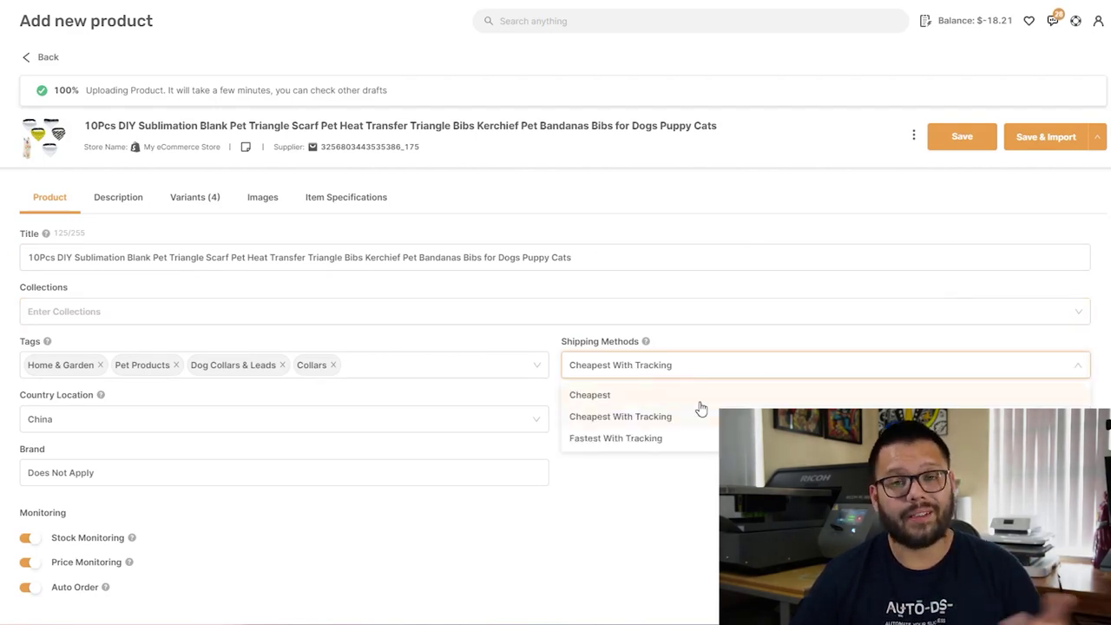
{"action": "left_click", "coordinate": [433, 419]}
{"action": "left_click", "coordinate": [619, 424]}
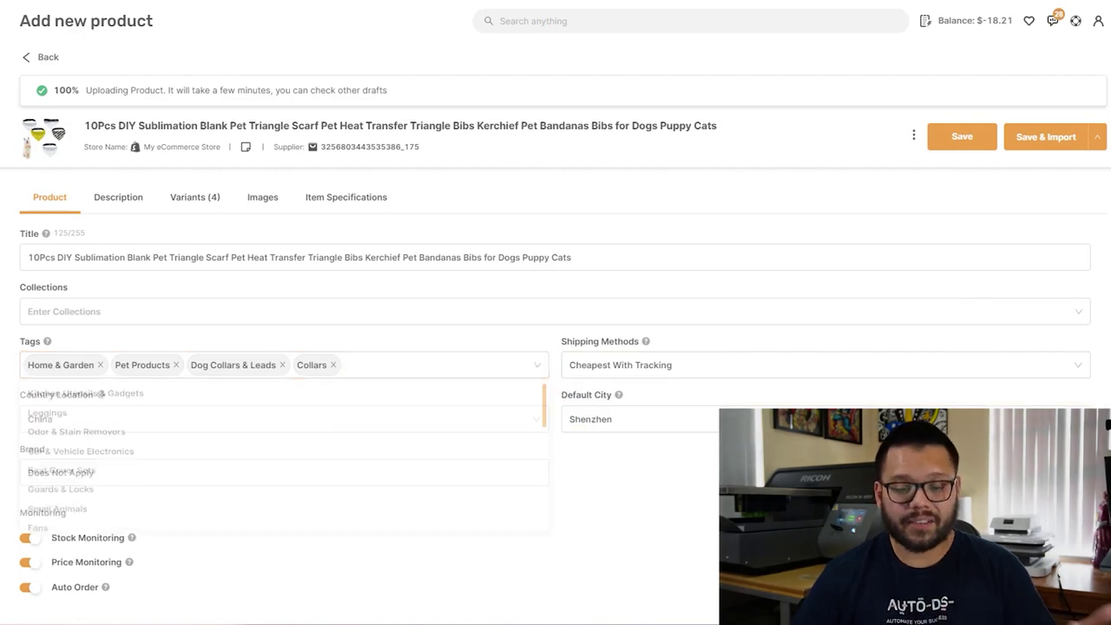
{"action": "left_click", "coordinate": [74, 429]}
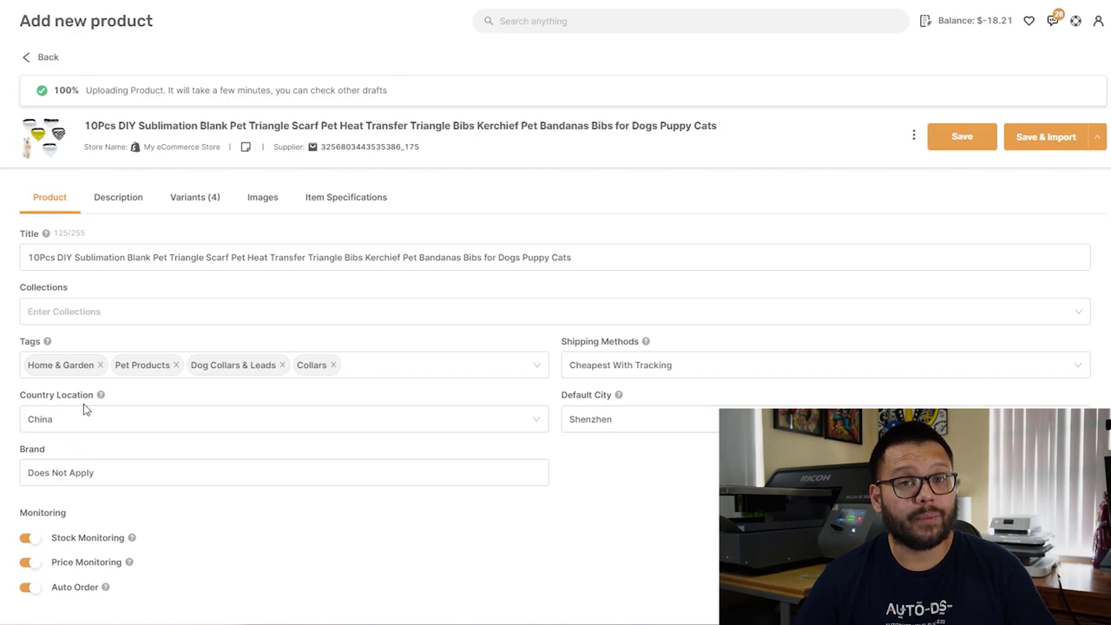
{"action": "left_click", "coordinate": [121, 198]}
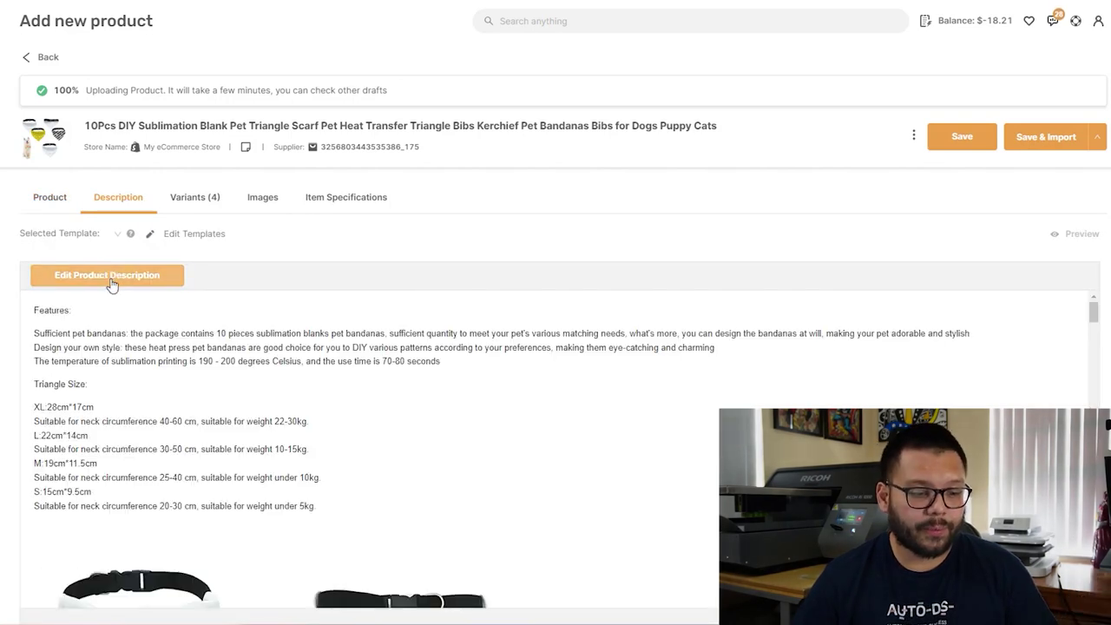
Check the four variants and item specifications, then Save & Import the bandana product
{"action": "left_click", "coordinate": [195, 198]}
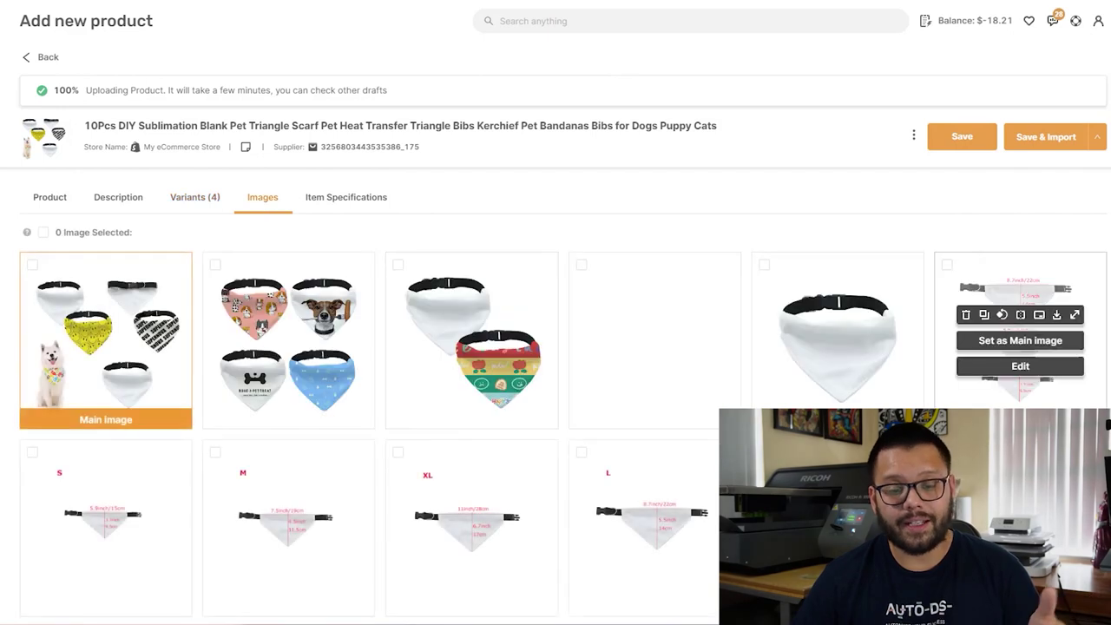
{"action": "left_click", "coordinate": [351, 205]}
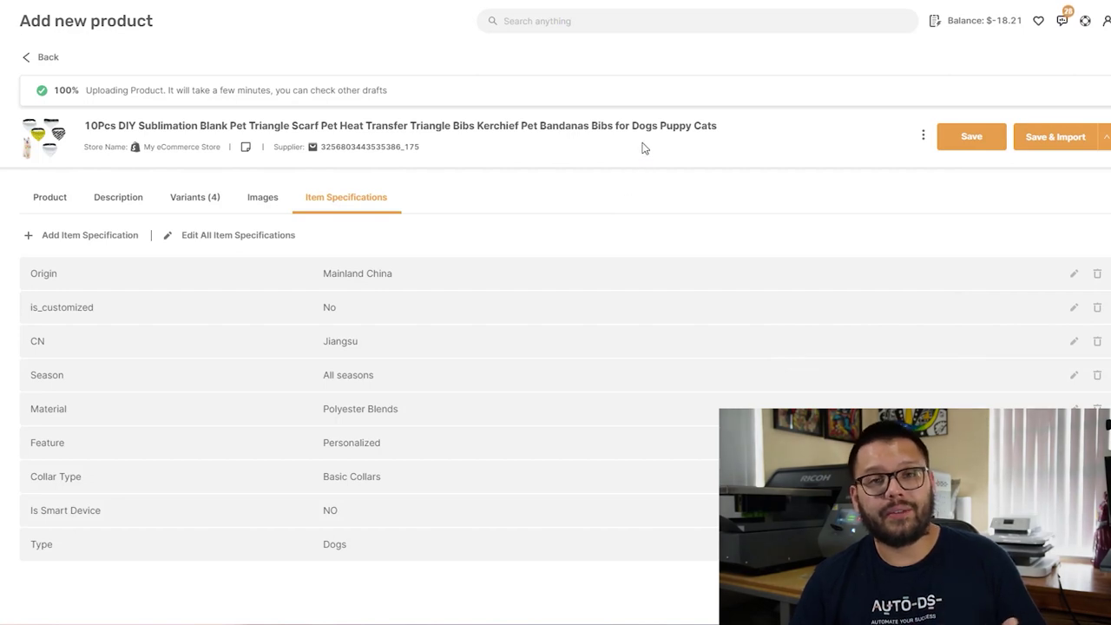
{"action": "left_click", "coordinate": [1044, 137]}
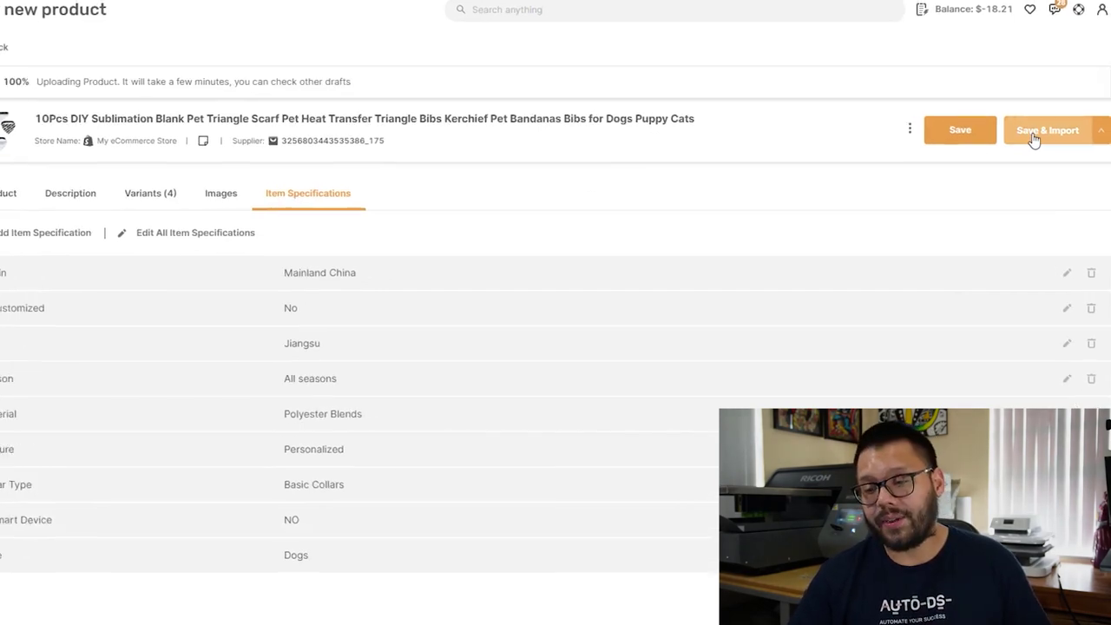
{"action": "left_click", "coordinate": [1012, 111]}
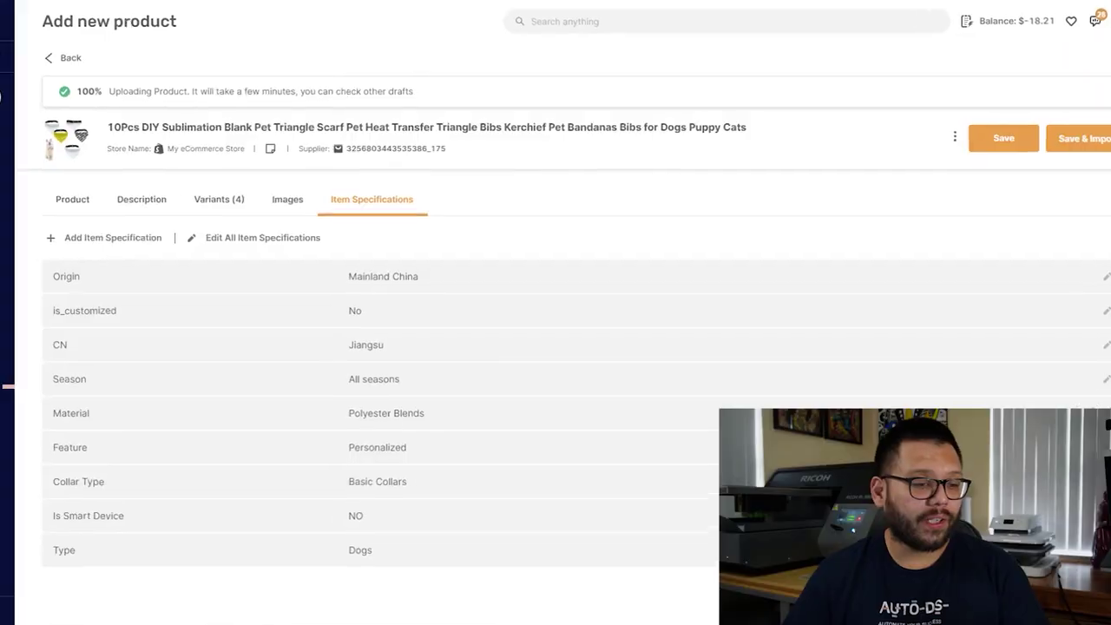
Choose Add Products > Multiple Products / Stores and switch to the Upload CSV tab
{"action": "left_click", "coordinate": [69, 104]}
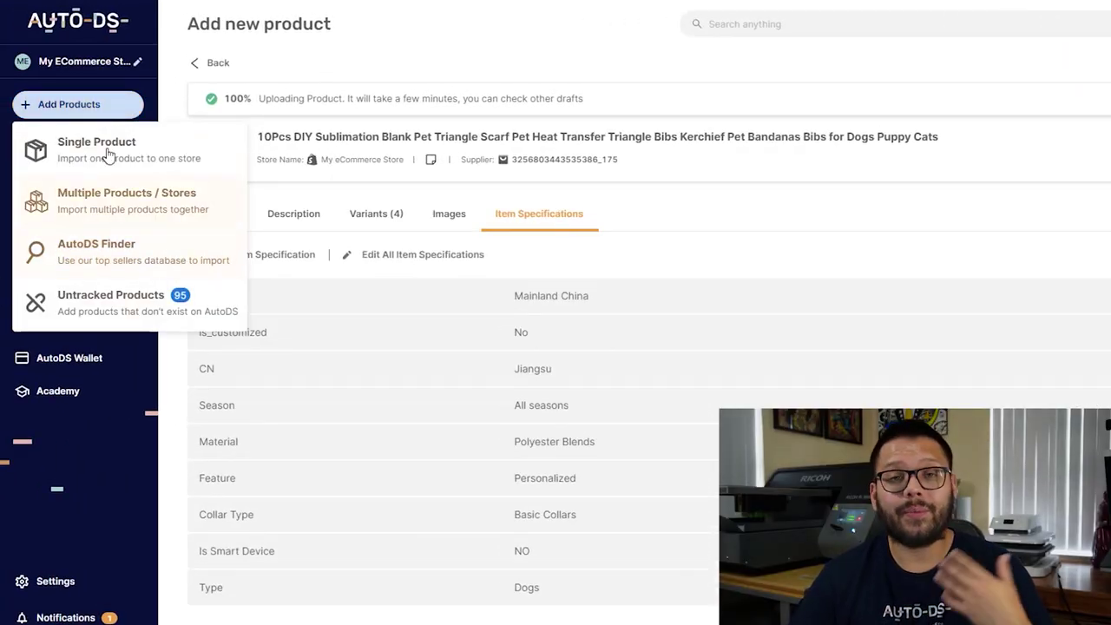
{"action": "left_click", "coordinate": [104, 202]}
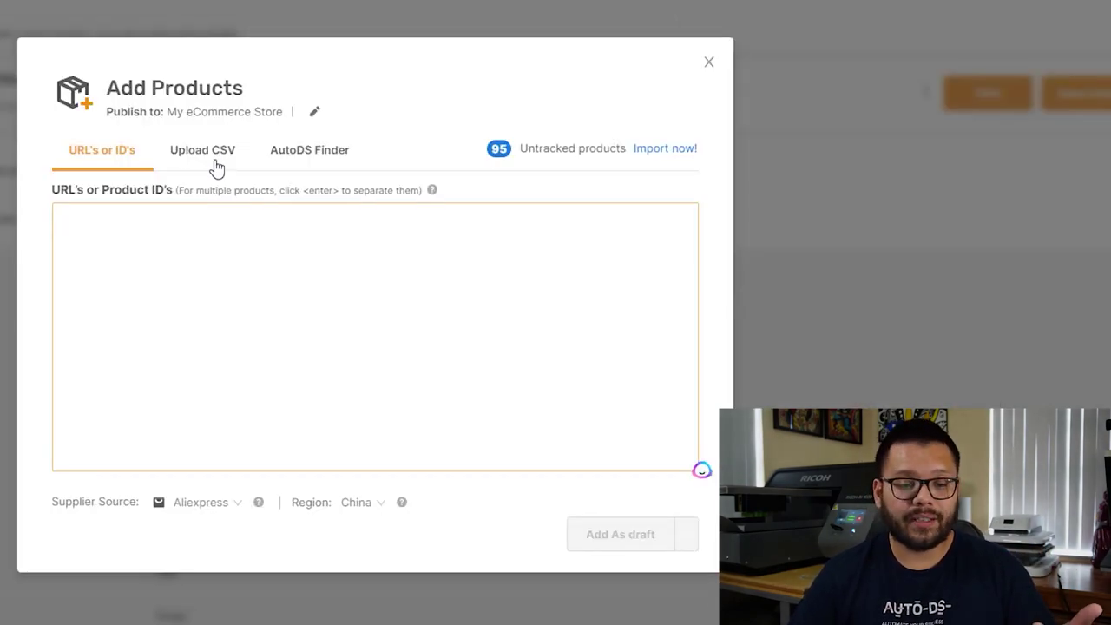
{"action": "left_click", "coordinate": [560, 200]}
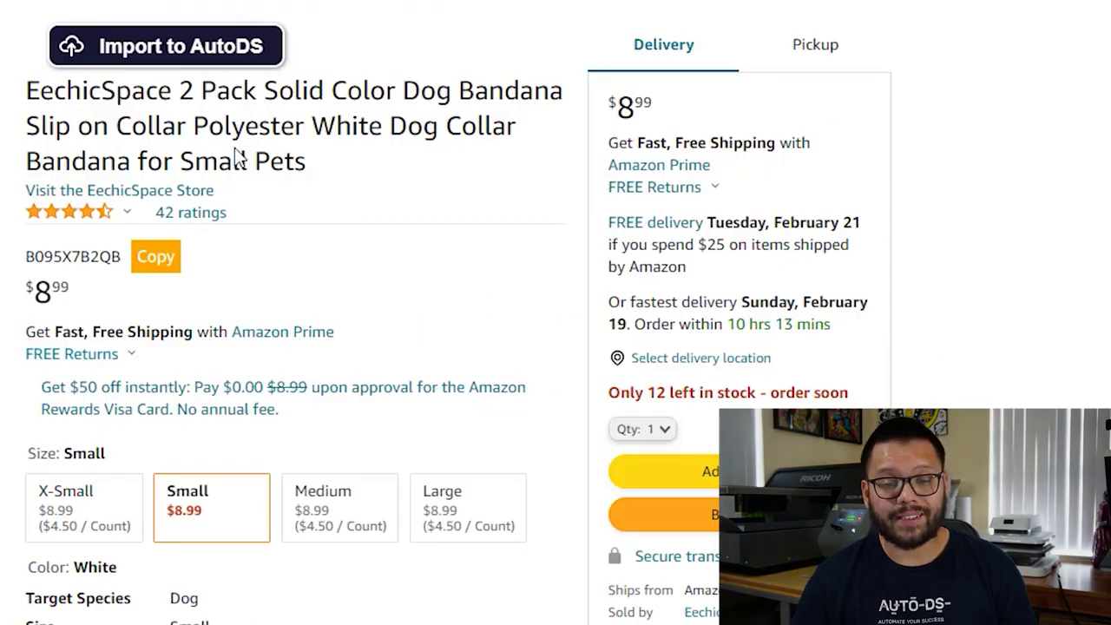
Import the EechicSpace 2 Pack white dog bandana Amazon listing with the AutoDS extension
{"action": "scroll", "coordinate": [411, 250], "scroll_direction": "up", "scroll_amount": 2}
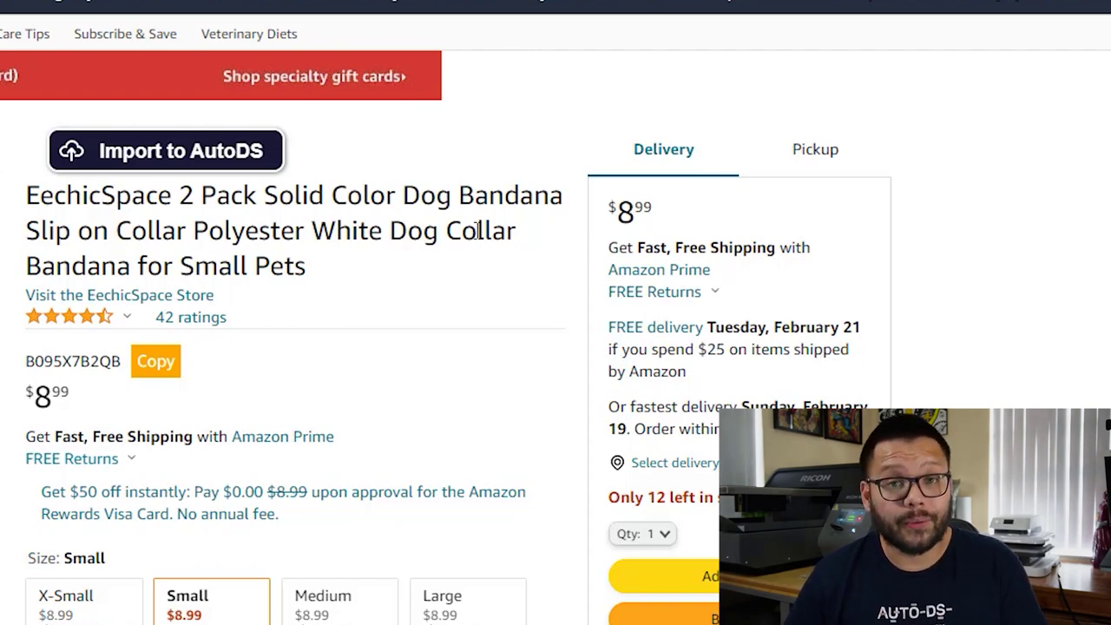
{"action": "left_click", "coordinate": [205, 145]}
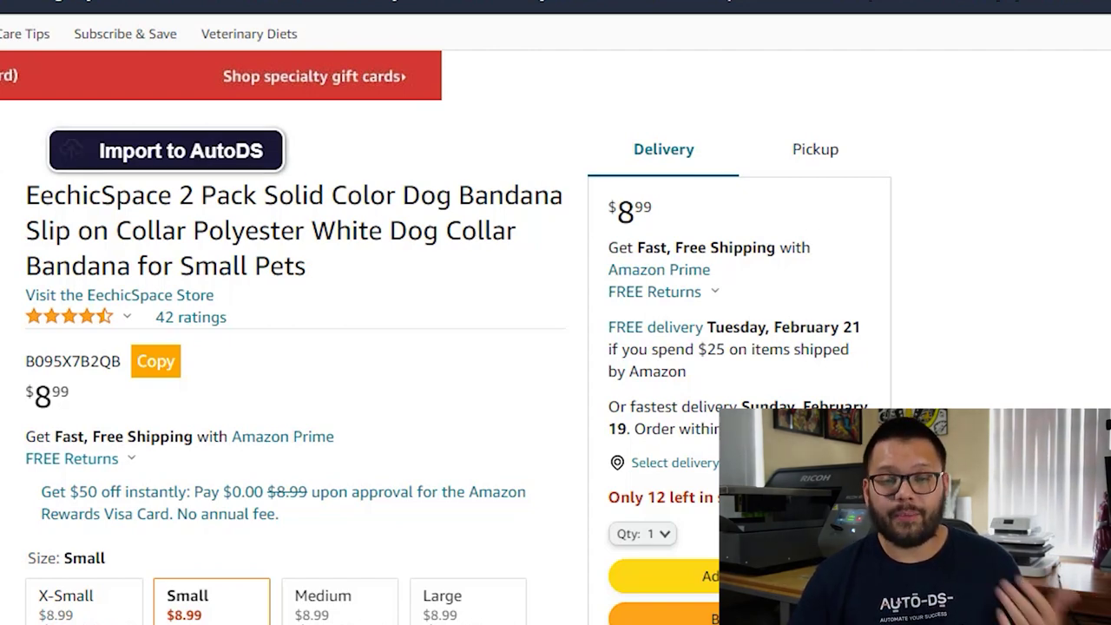